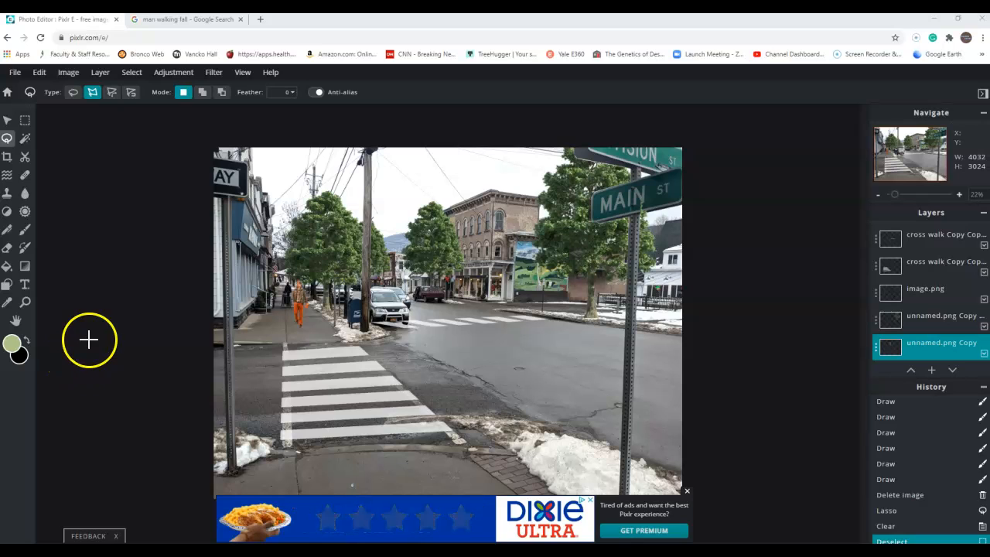
- Switch to the Google Images results in the browser and search for "pedestrian lighting"
click(165, 20)
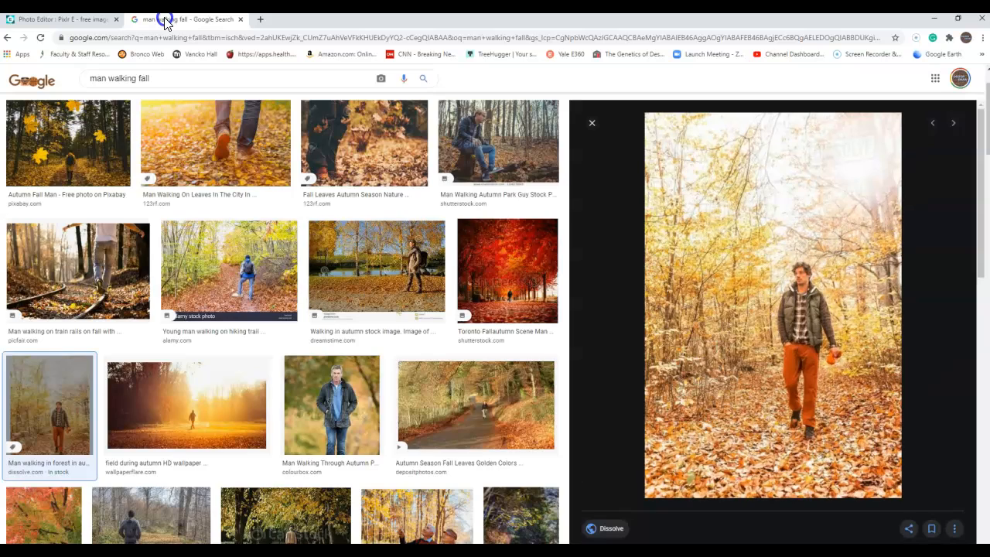
scroll(246, 139, up, 1)
drag(186, 86, 76, 87)
text(p)
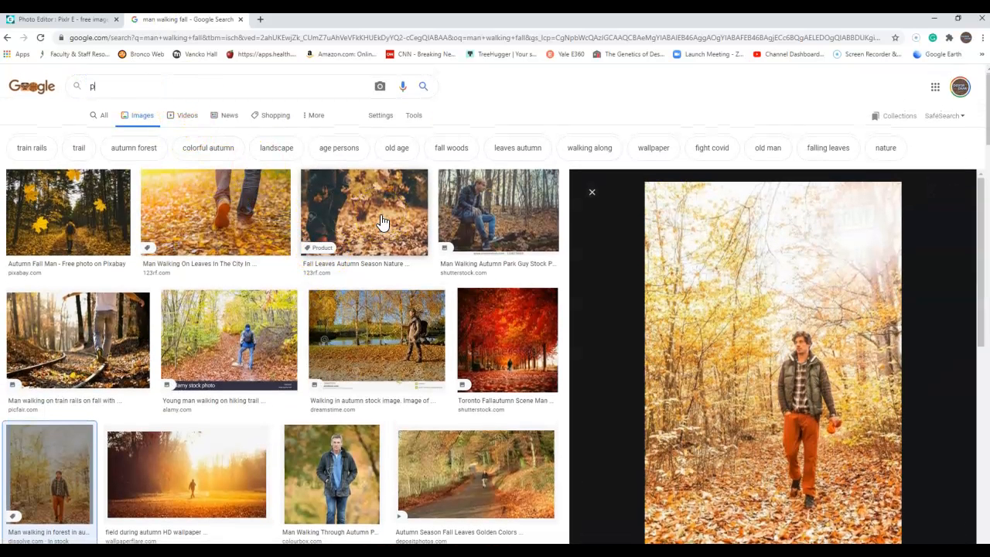
text(ede)
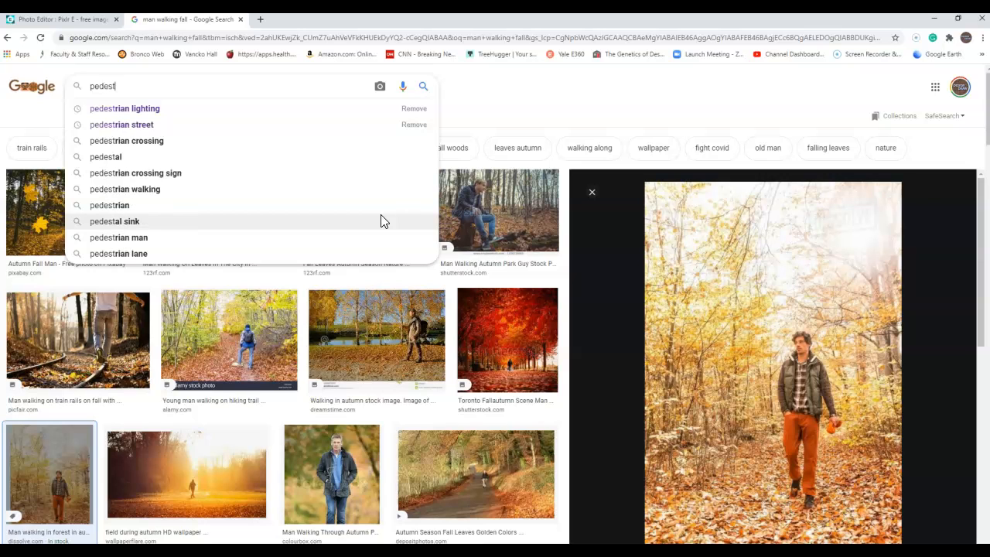
text(st)
key(Down)
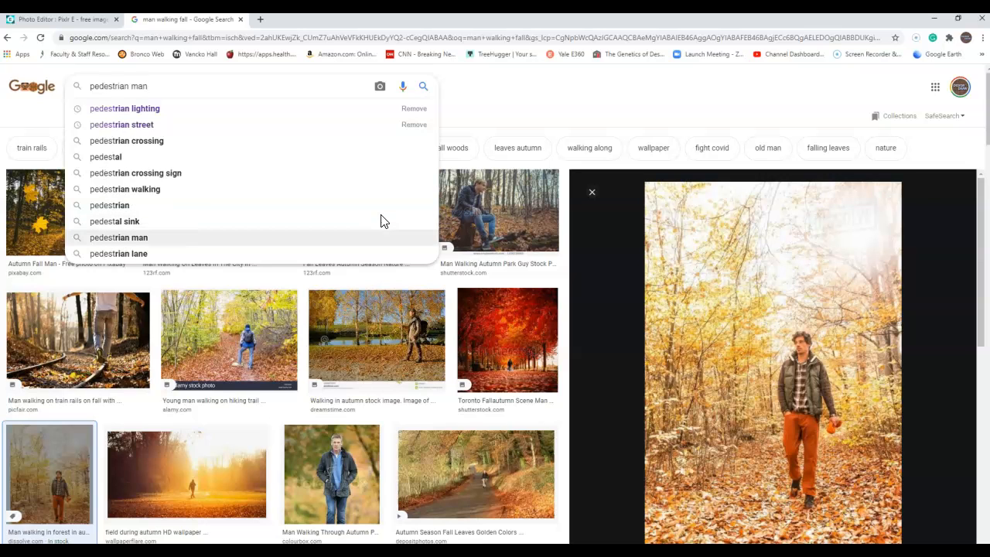
click(118, 109)
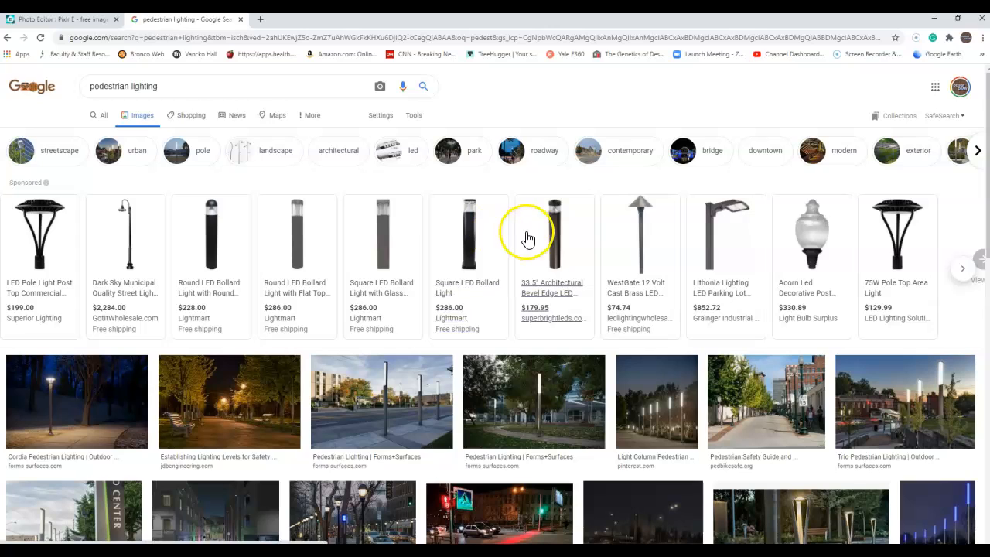
mouse_move(611, 228)
mouse_move(420, 229)
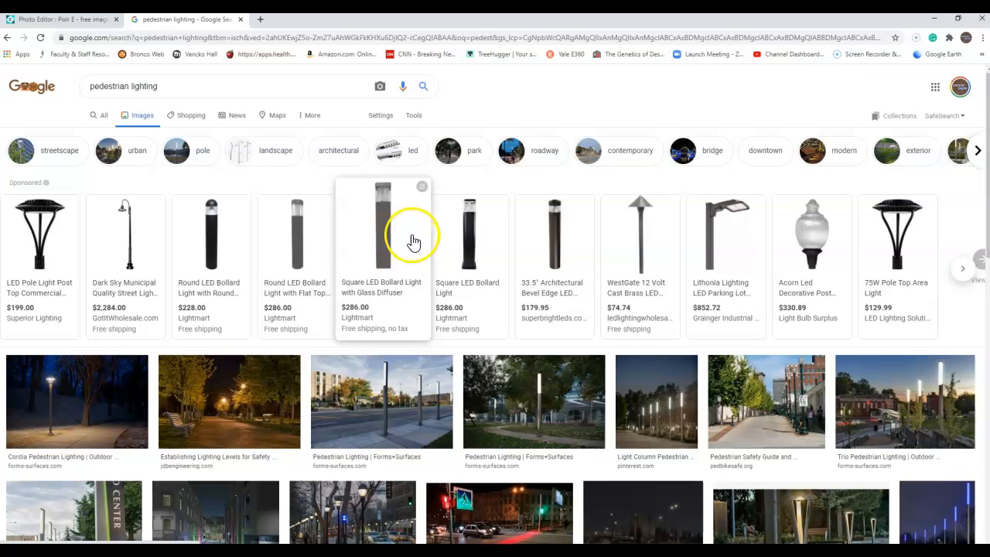
click(963, 277)
click(962, 277)
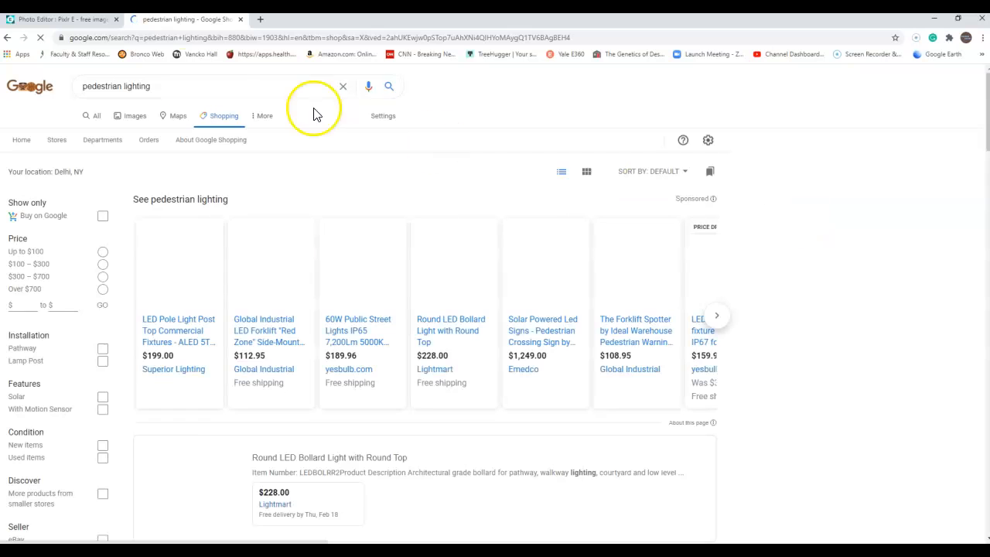
click(7, 37)
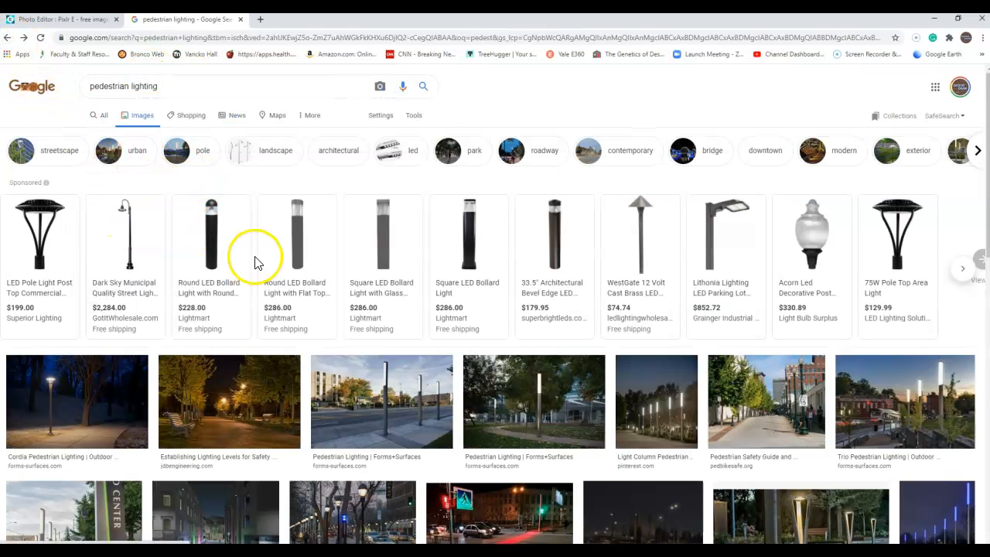
- Open the Dark Sky Municipal Quality street light product and save its picture as 4007-complete.jpg in the video 2 folder
click(140, 232)
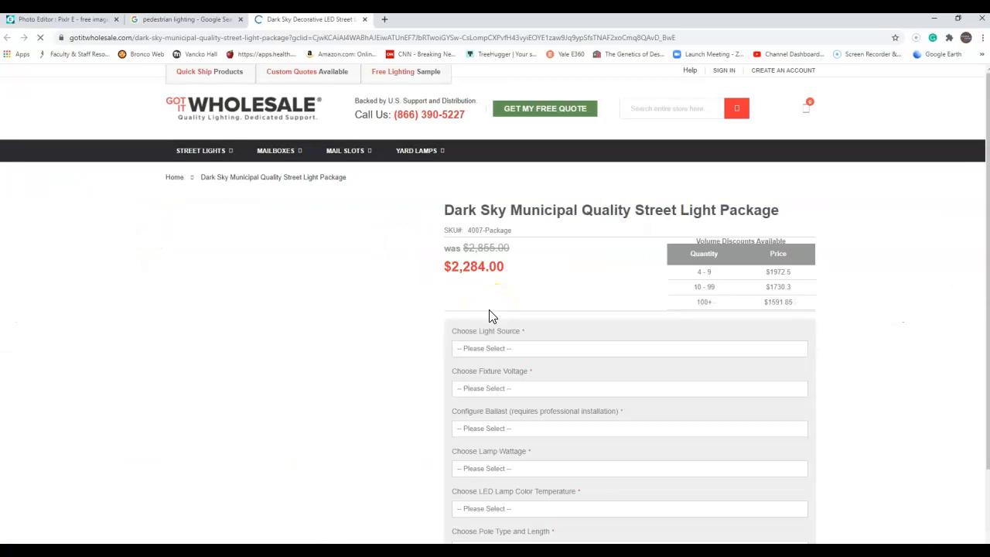
scroll(71, 230, down, 1)
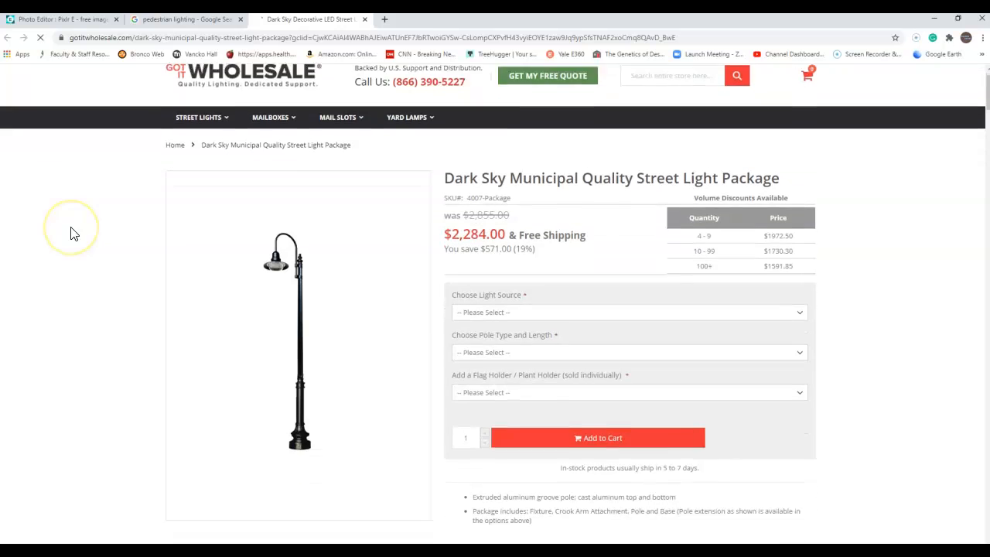
right_click(302, 274)
click(320, 294)
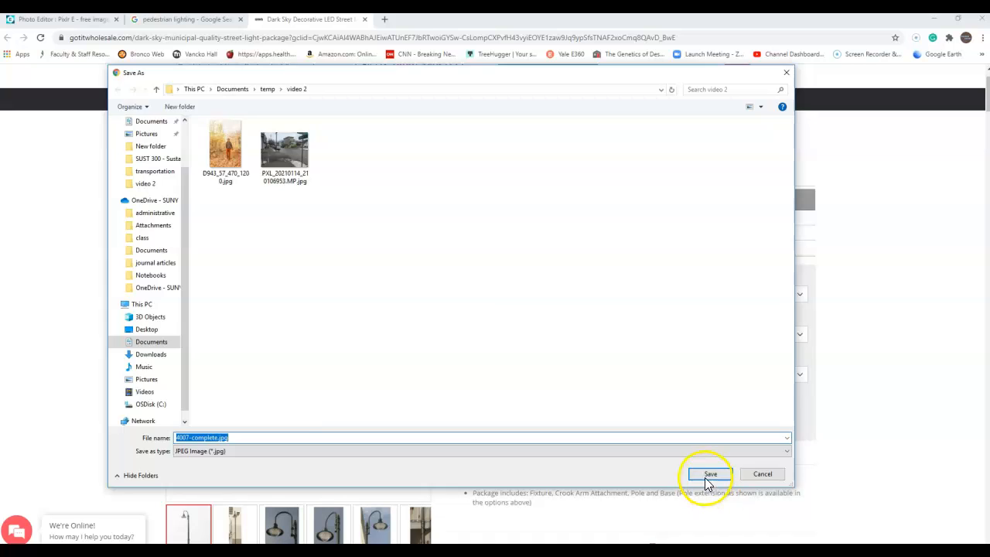
click(705, 476)
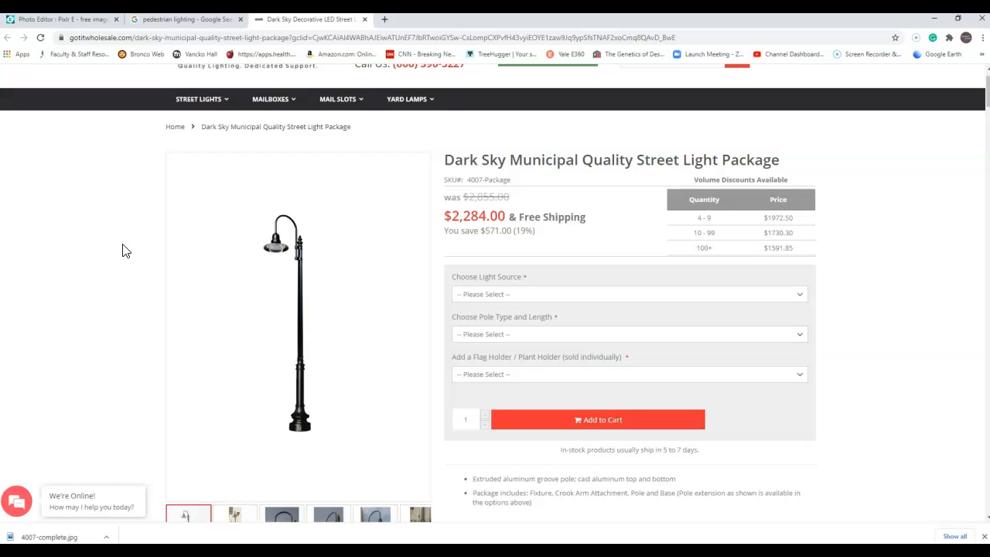
- Switch to Pixlr E and add 4007-complete.jpg to the street photo as a new image layer
click(148, 290)
click(134, 311)
click(48, 19)
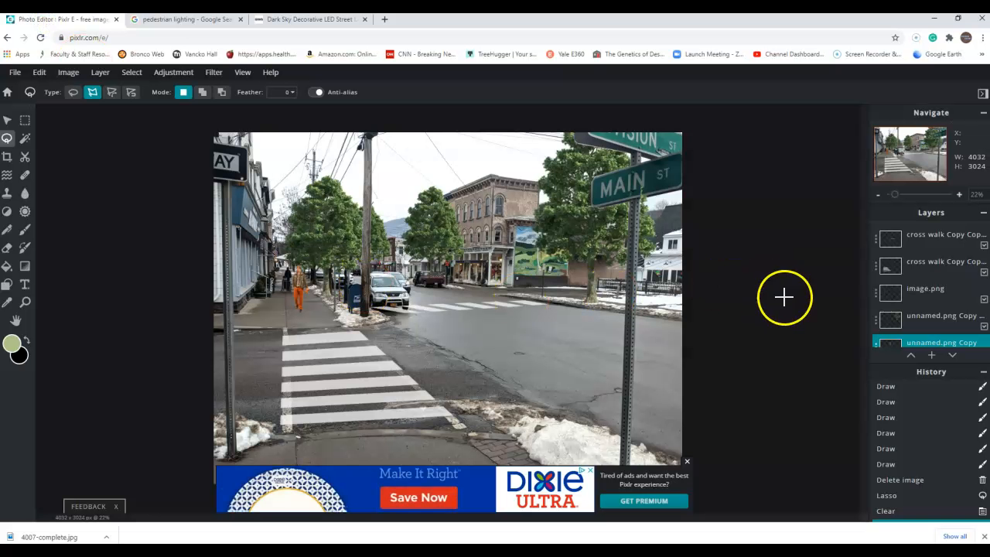
click(933, 358)
click(511, 298)
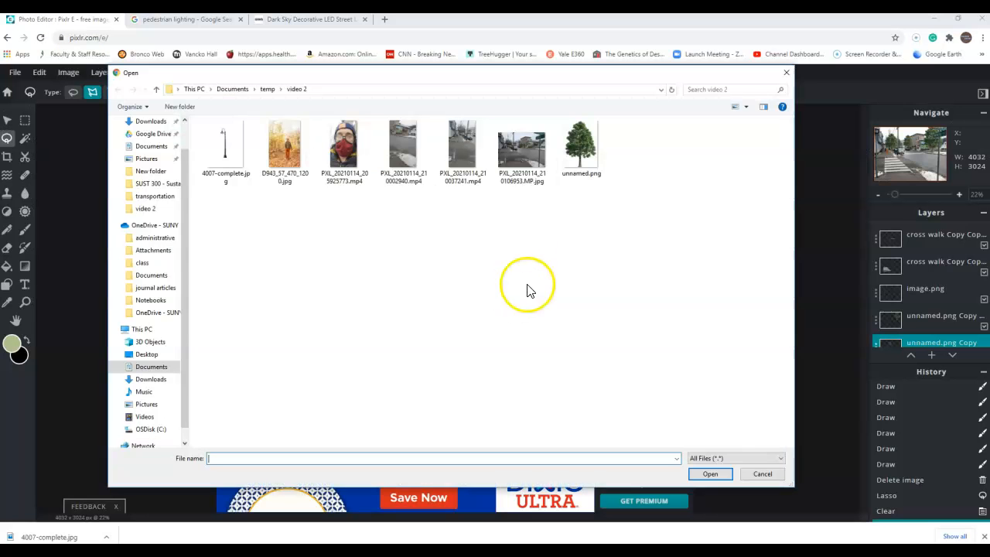
double_click(225, 139)
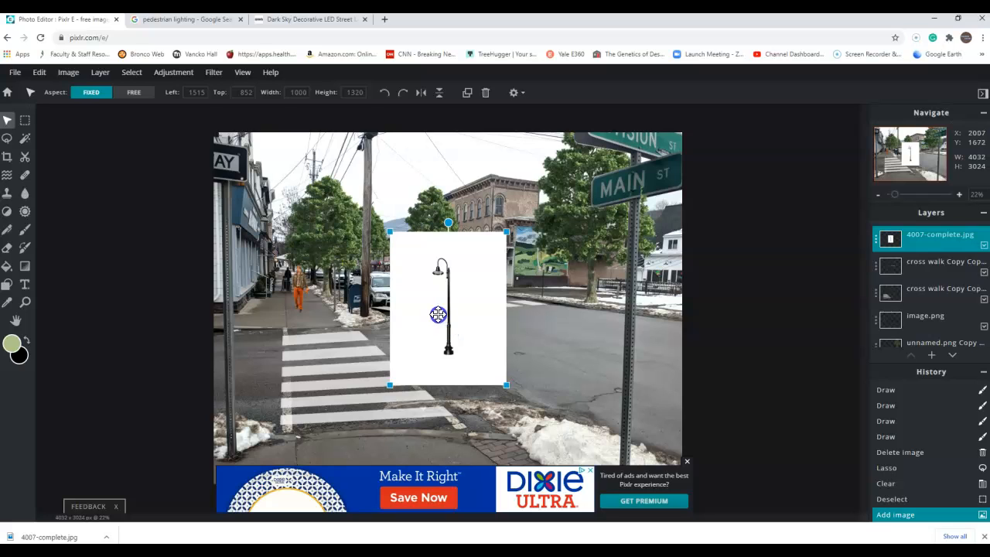
- Clear the white background around the street lamp with the Wand at tolerance 32, and deselect
click(26, 140)
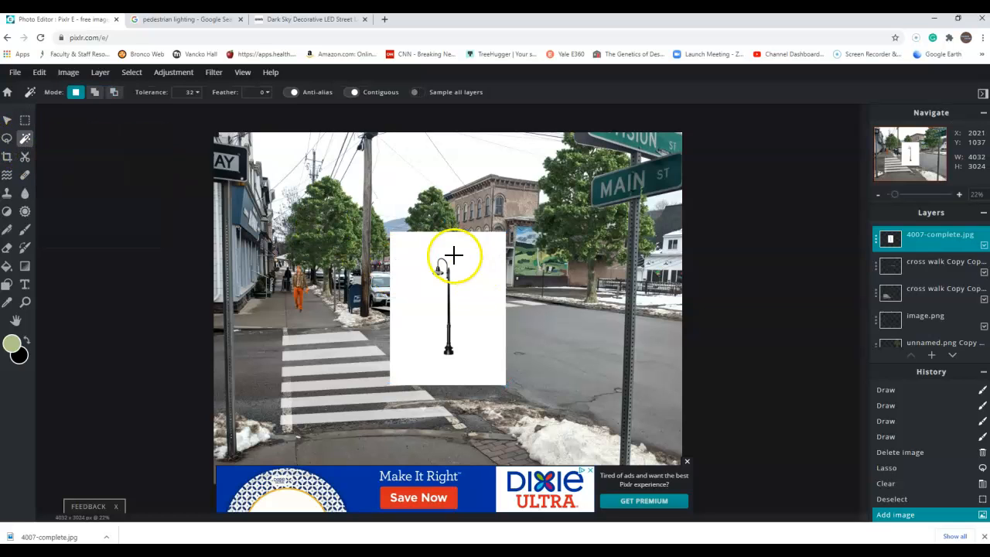
click(411, 254)
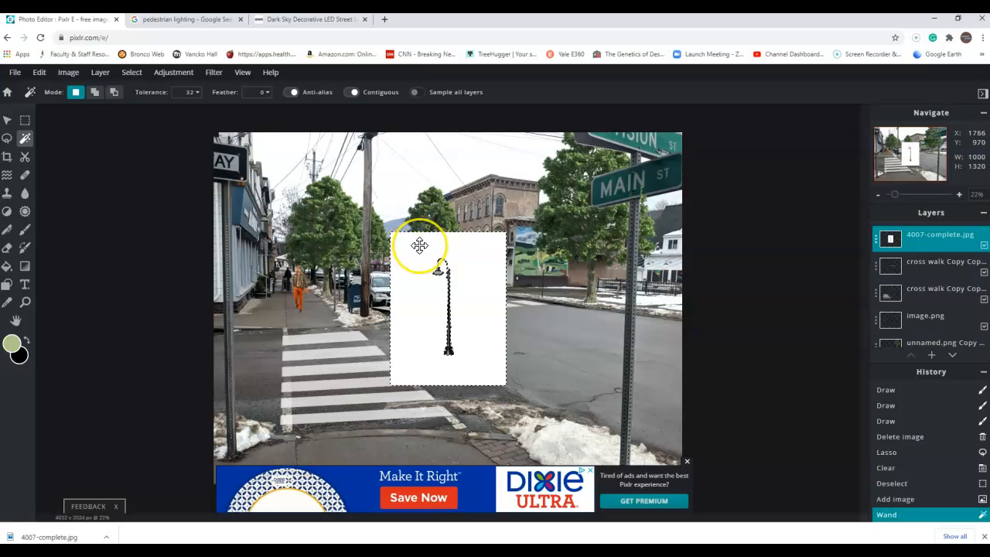
key(Delete)
click(416, 315)
key(ctrl+d)
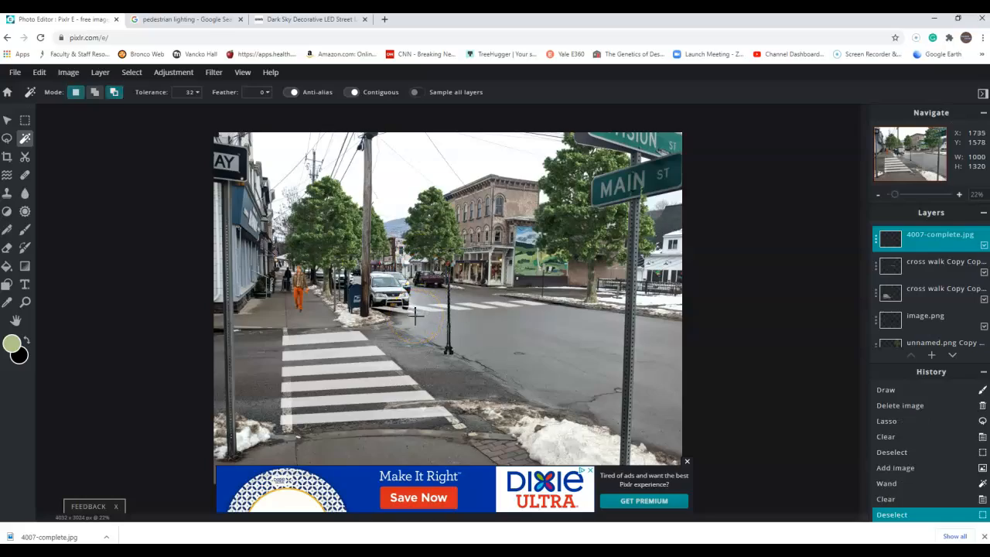
- Move the street lamp from the roadway to the sidewalk edge beside the blue mailbox
scroll(436, 311, up, 1)
scroll(436, 311, up, 3)
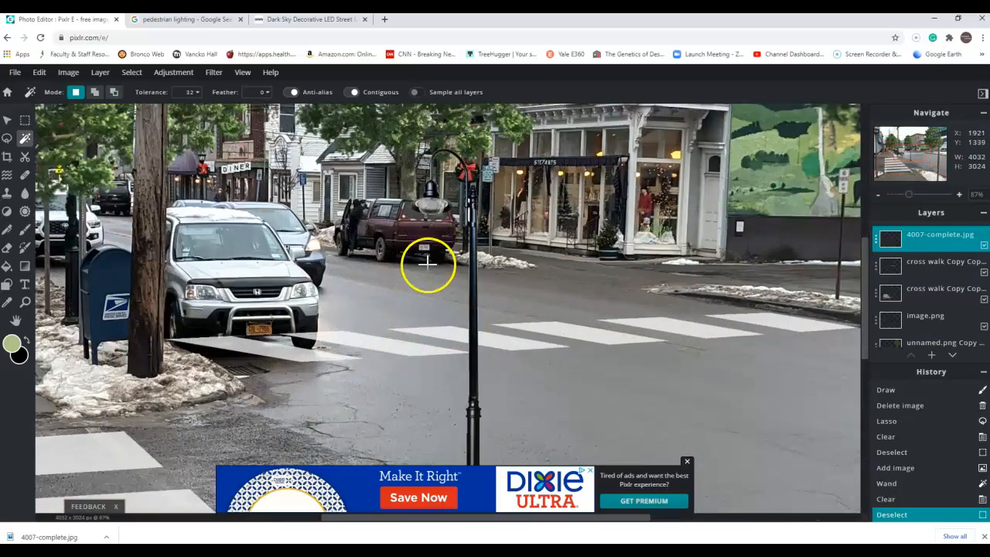
scroll(472, 124, up, 3)
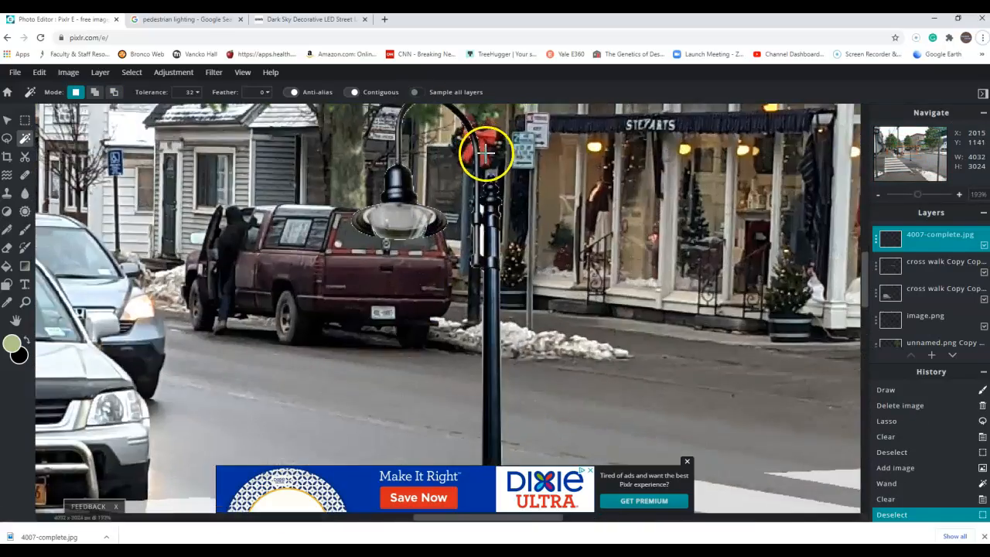
scroll(470, 176, down, 6)
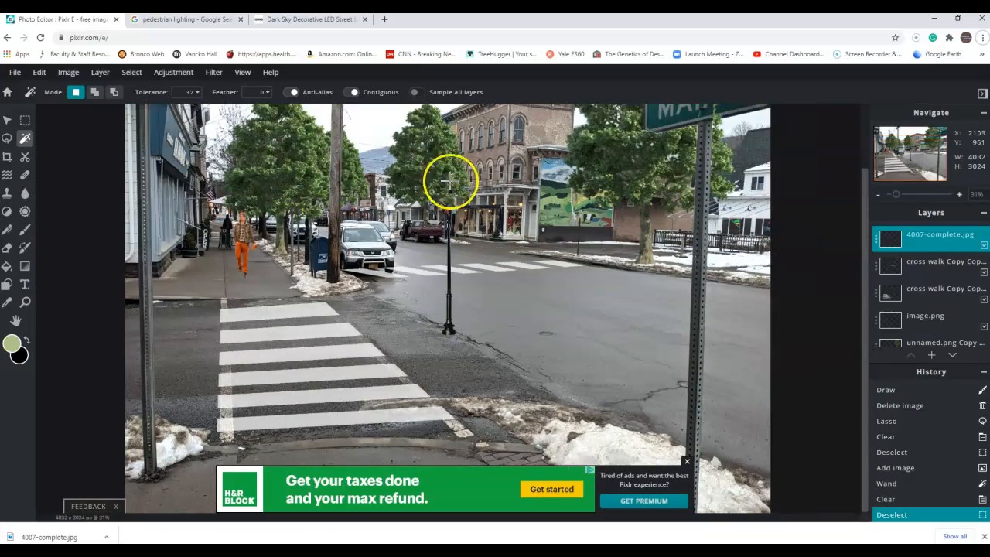
click(7, 120)
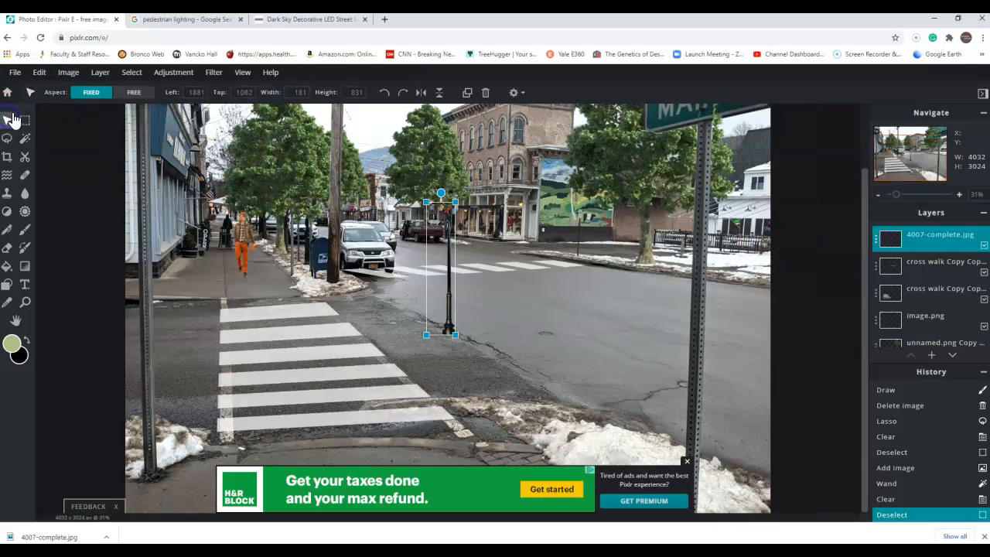
drag(447, 294, 307, 236)
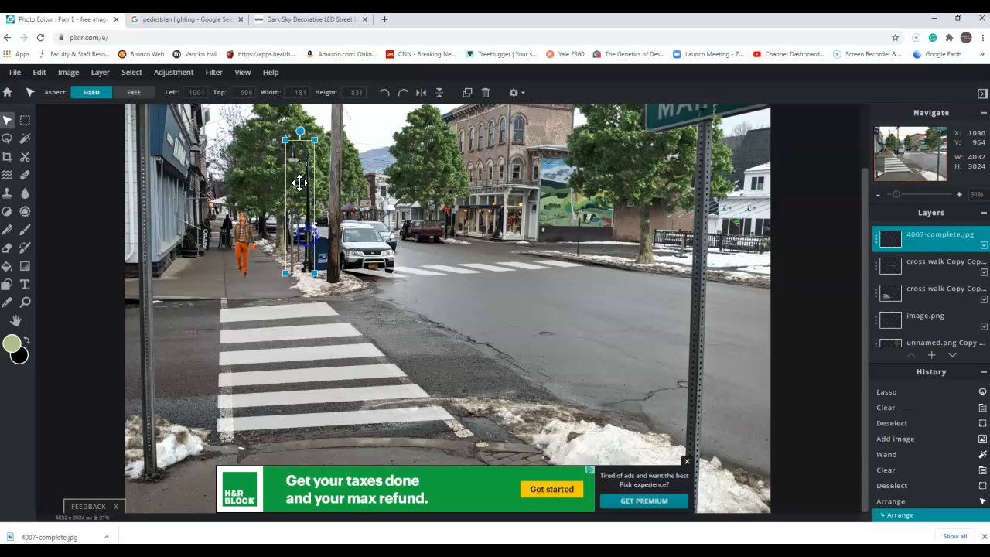
- Duplicate the street lamp layer and place the copy on the far sidewalk to the right of the MAIN ST signpost
click(931, 239)
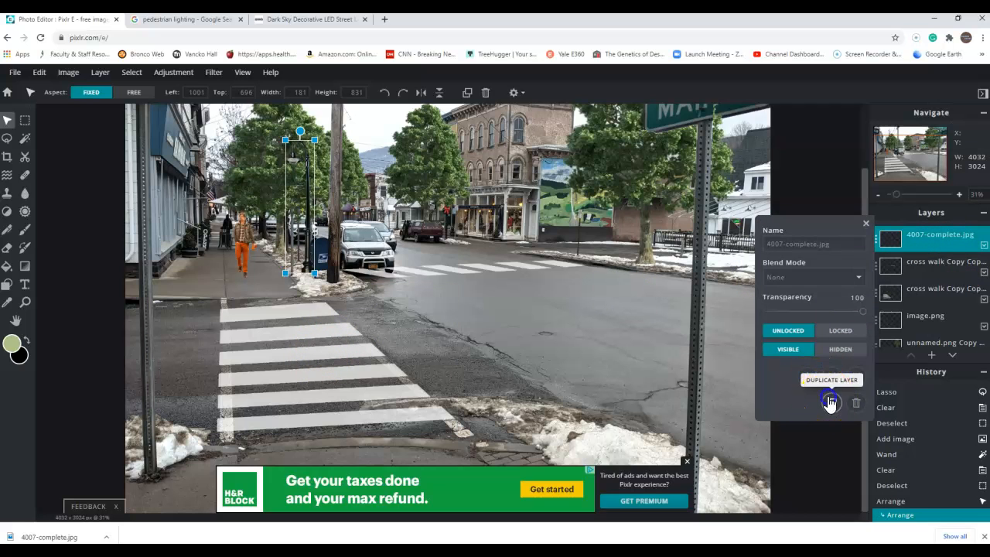
click(831, 402)
drag(306, 213, 745, 220)
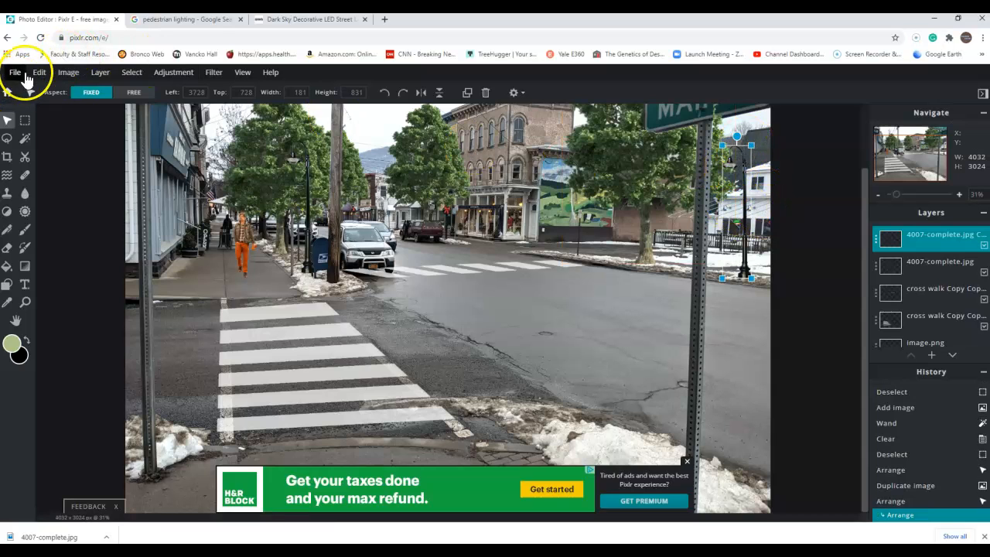
- Flip the duplicated street lamp horizontally so its arm points the other way
click(37, 73)
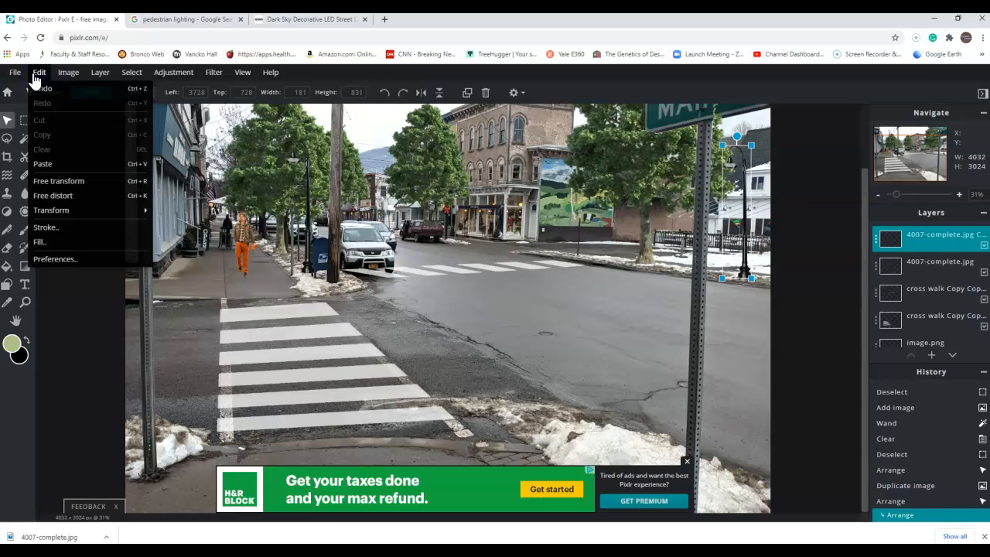
click(77, 212)
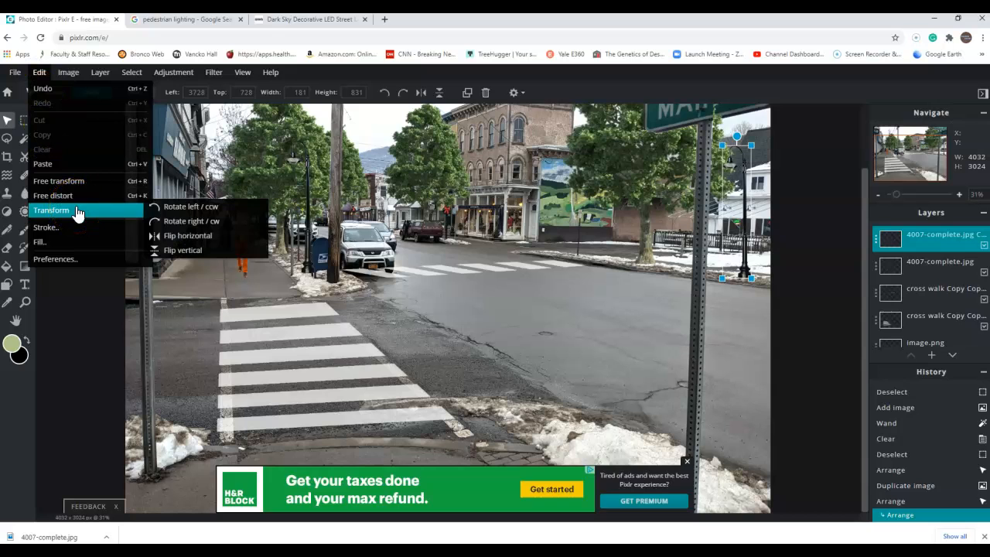
mouse_move(39, 77)
mouse_move(66, 209)
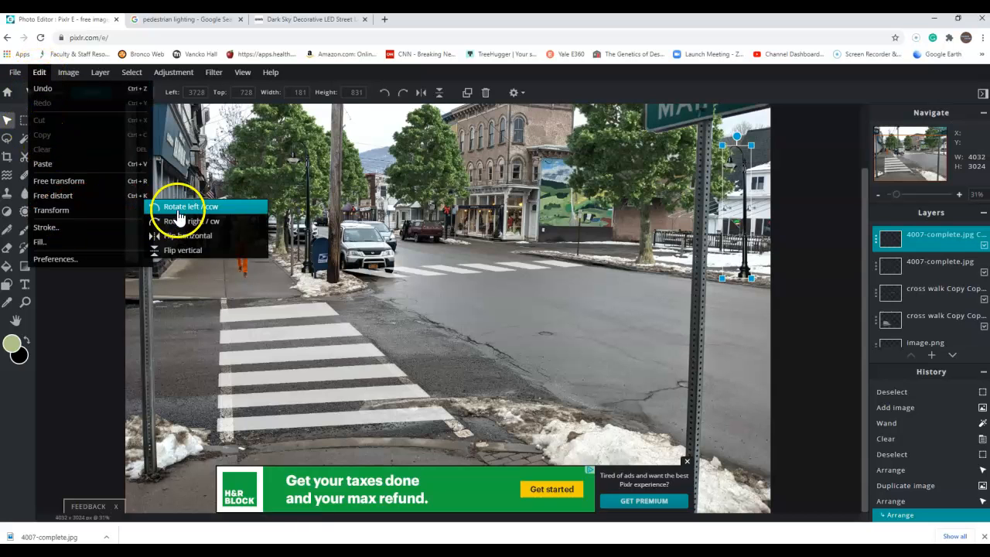
click(190, 232)
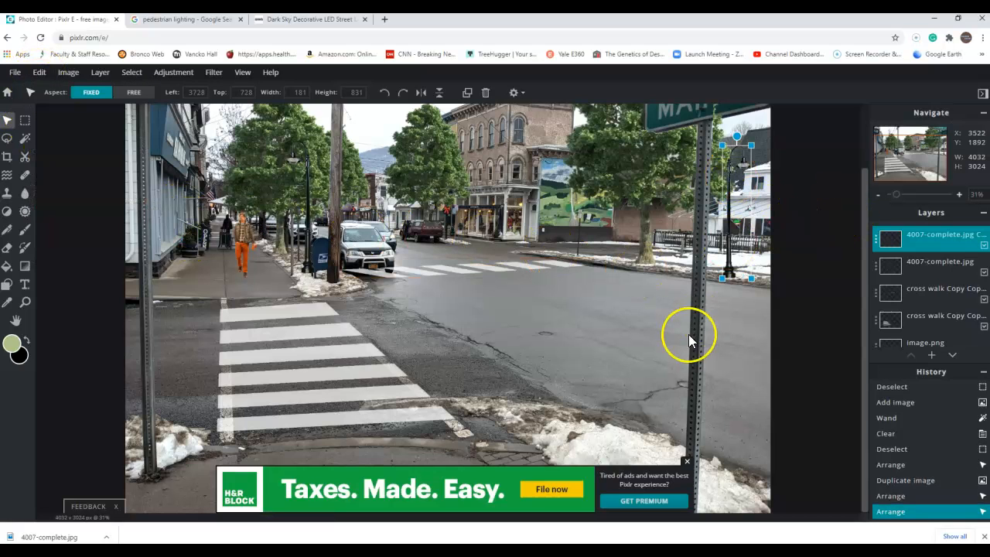
- Duplicate the flipped lamp, place the copy at the curb before the mural, and scale it down to about 126 by 578 pixels
click(912, 242)
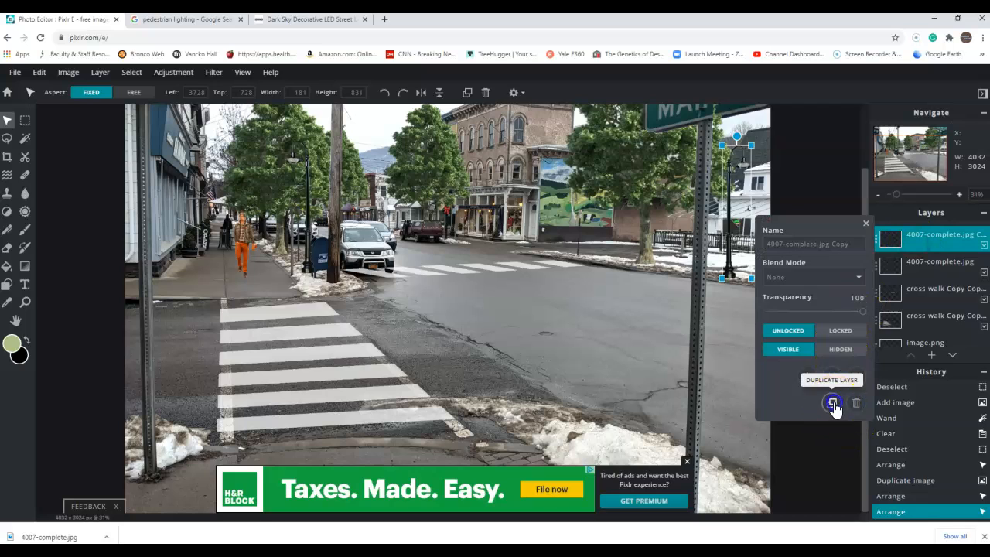
click(835, 409)
drag(729, 247, 546, 224)
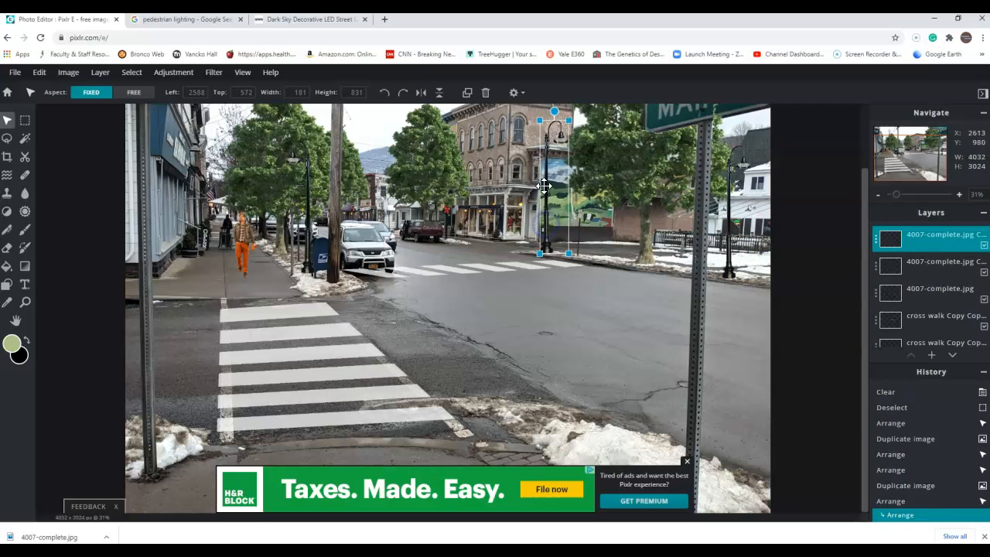
drag(568, 121, 564, 138)
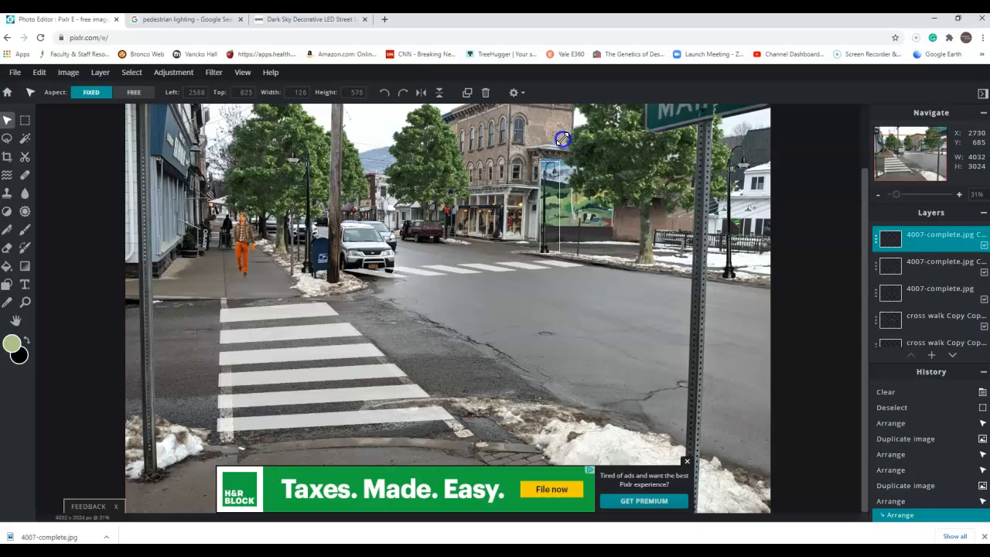
drag(563, 138, 562, 138)
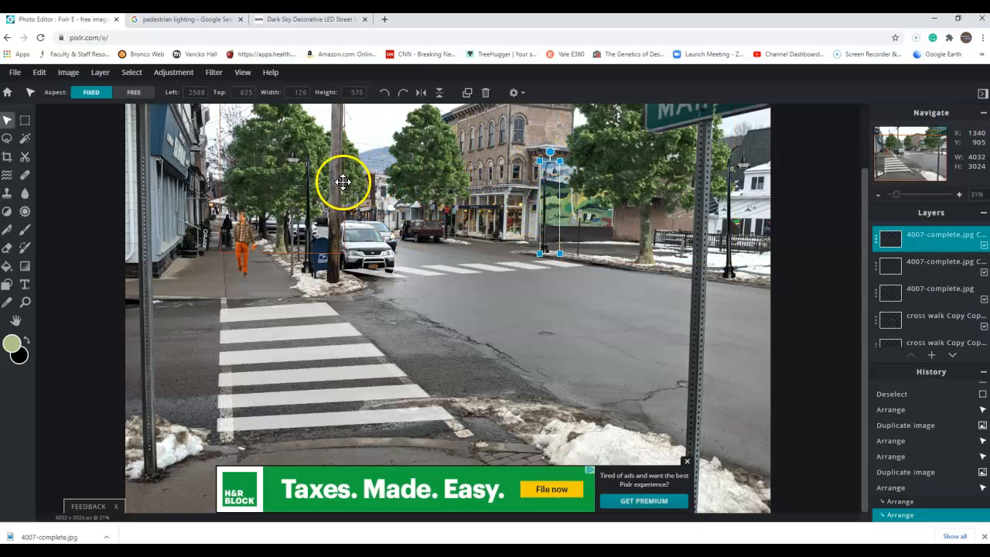
click(310, 269)
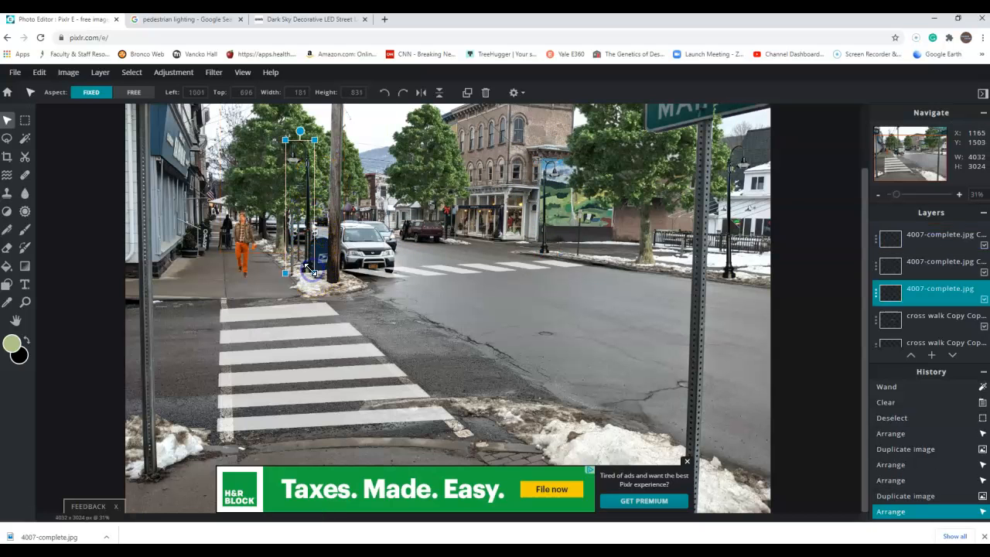
drag(285, 146, 290, 147)
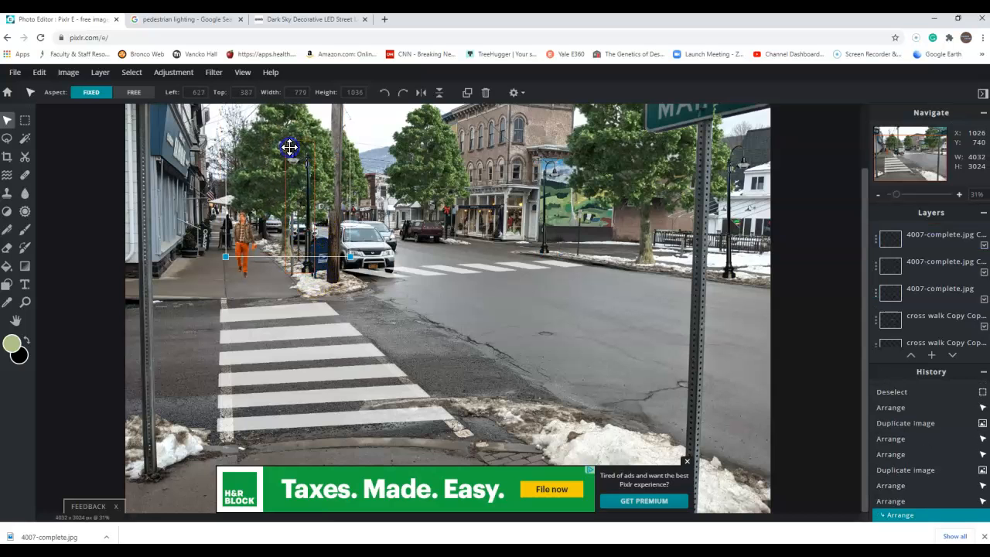
key(ctrl+z)
key(ctrl+z)
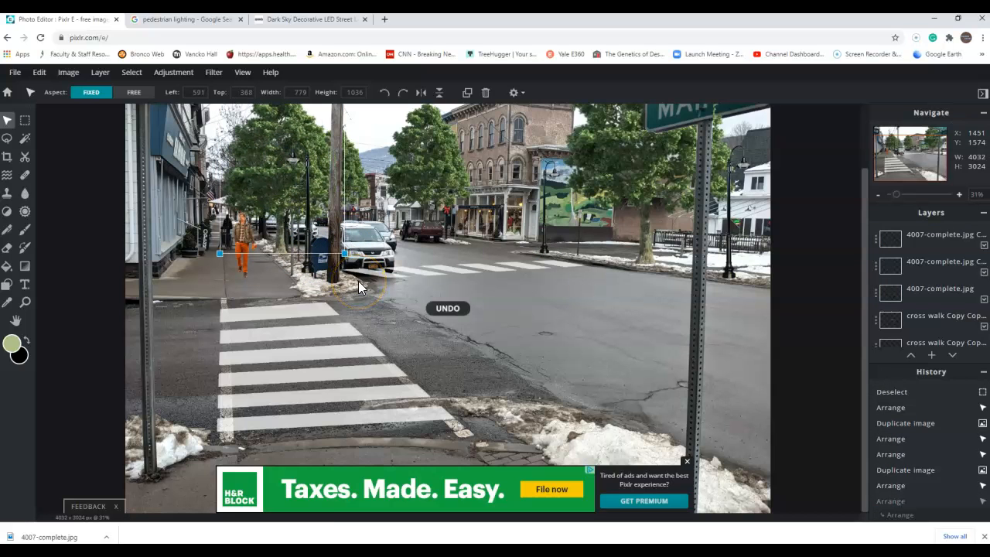
- Scale down the three street lamps: about 149 by 684 pixels beside the mailbox, about 90 by 413 before the mural, and slightly by the signpost
click(303, 269)
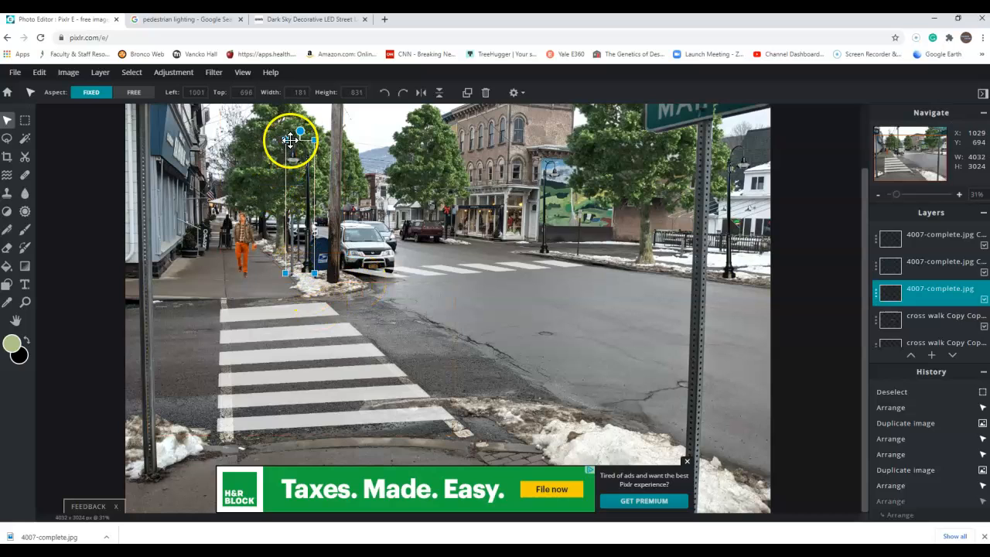
drag(285, 140, 293, 143)
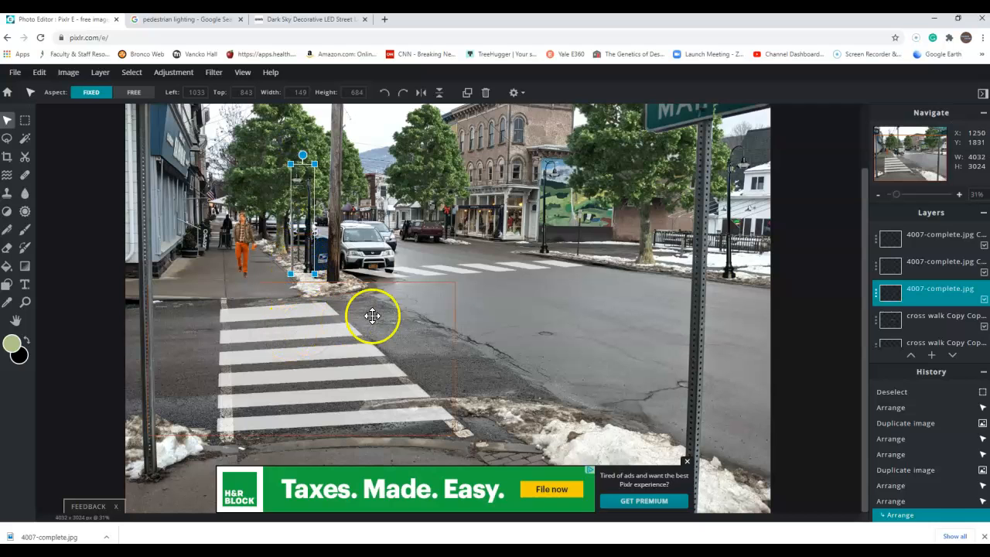
click(733, 184)
drag(722, 145, 727, 147)
click(543, 241)
drag(540, 160, 545, 171)
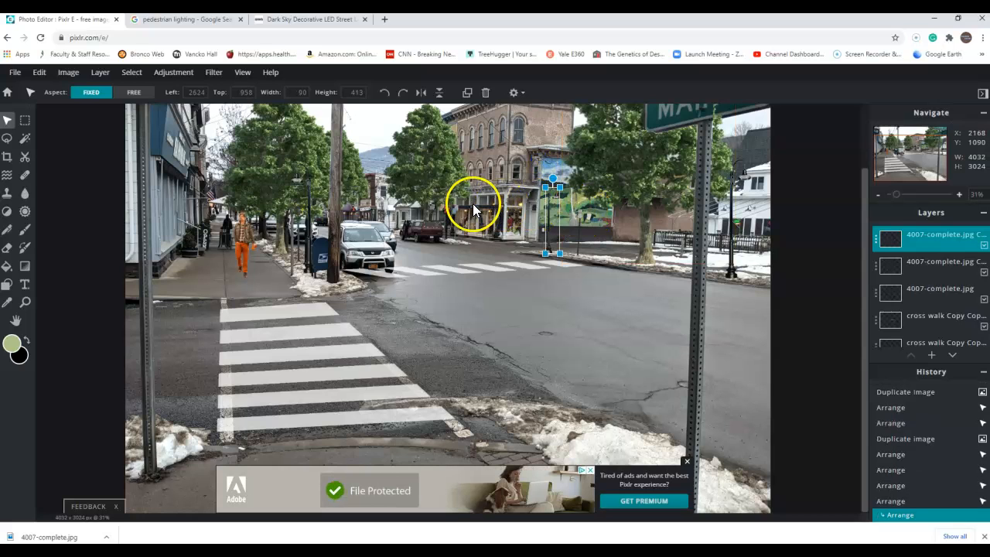
- Duplicate the mural lamp, place the copy at the curb by the brick building's storefront, scale it to about 77 by 353 pixels, and deselect it
click(915, 236)
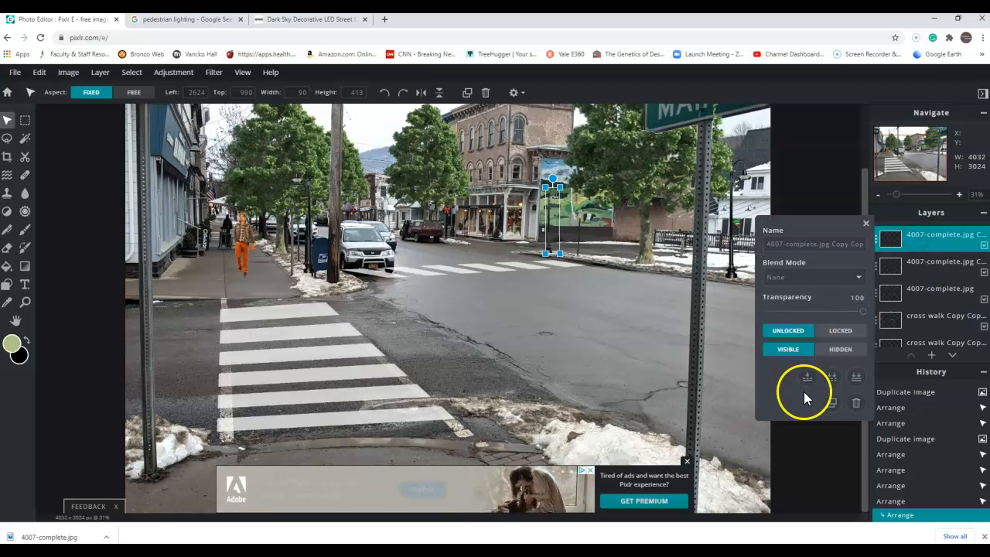
click(830, 403)
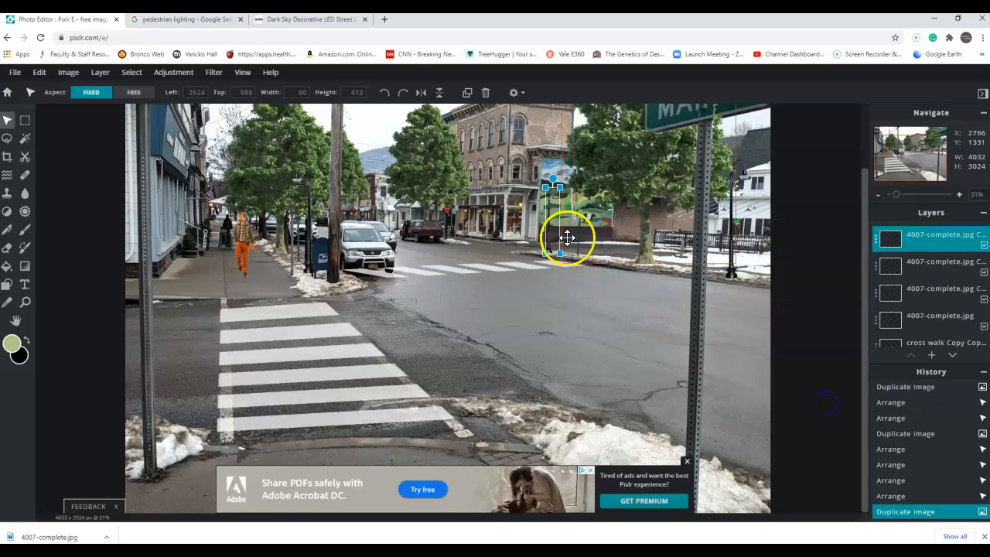
drag(547, 234, 448, 222)
drag(461, 169, 459, 178)
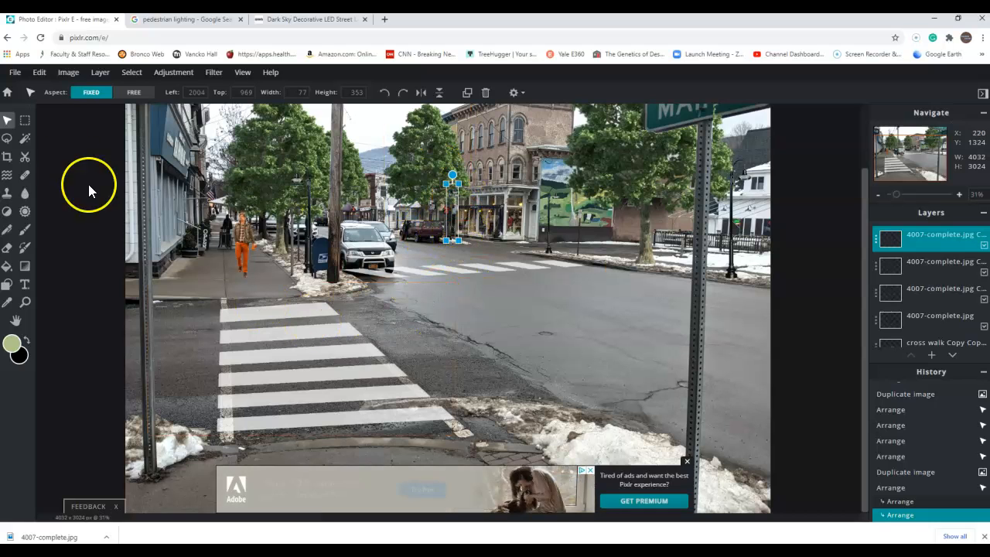
click(62, 135)
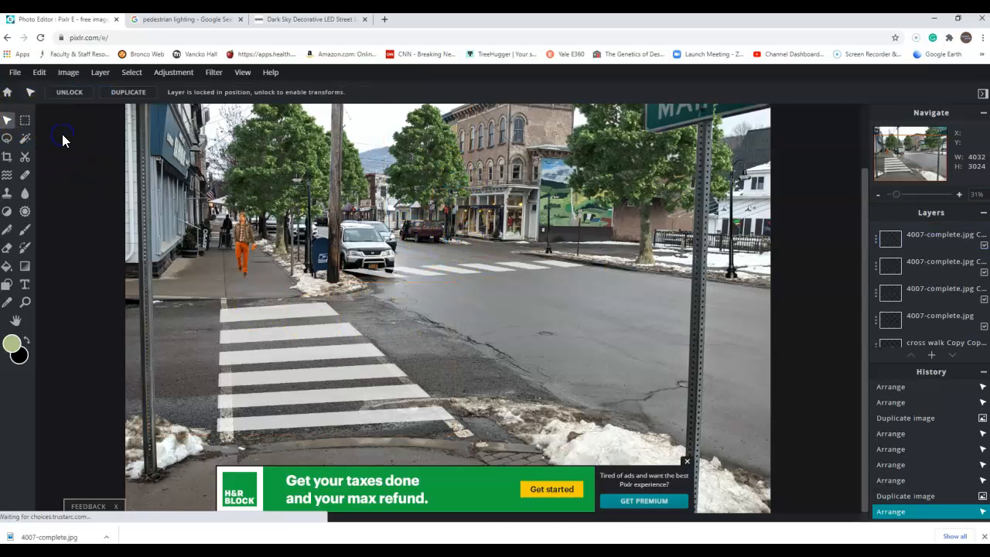